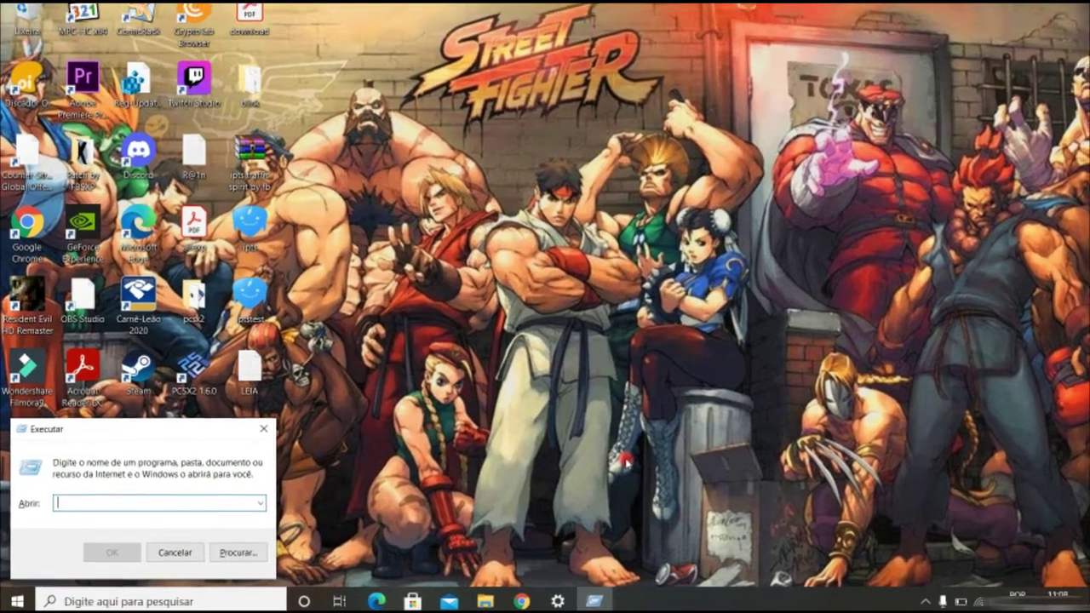
Step: Open System Configuration by running msconfig and show its list of services
type("m")
type("sco")
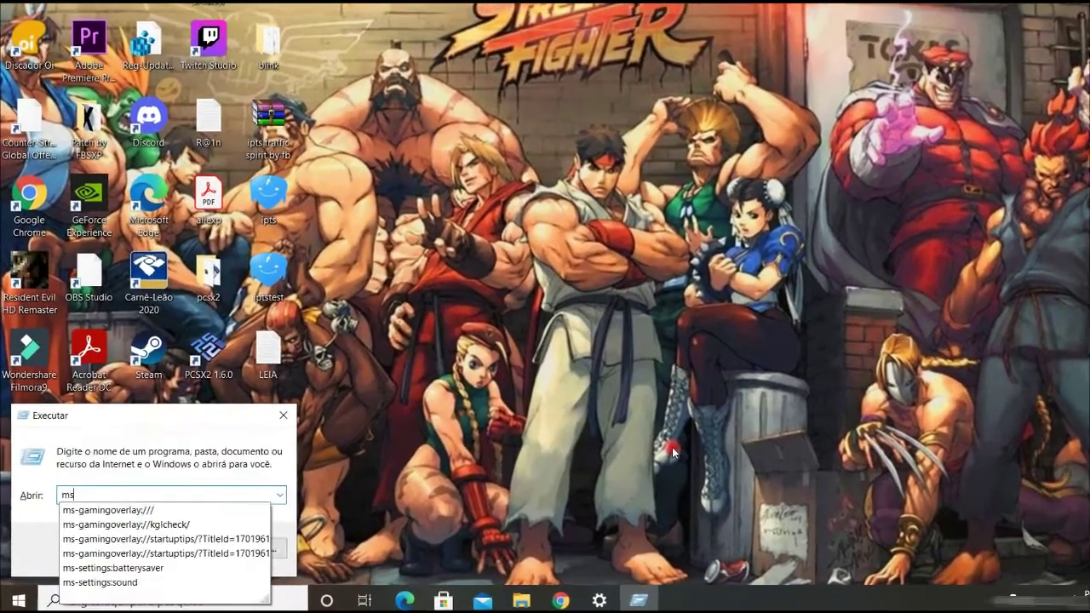
type("nfig")
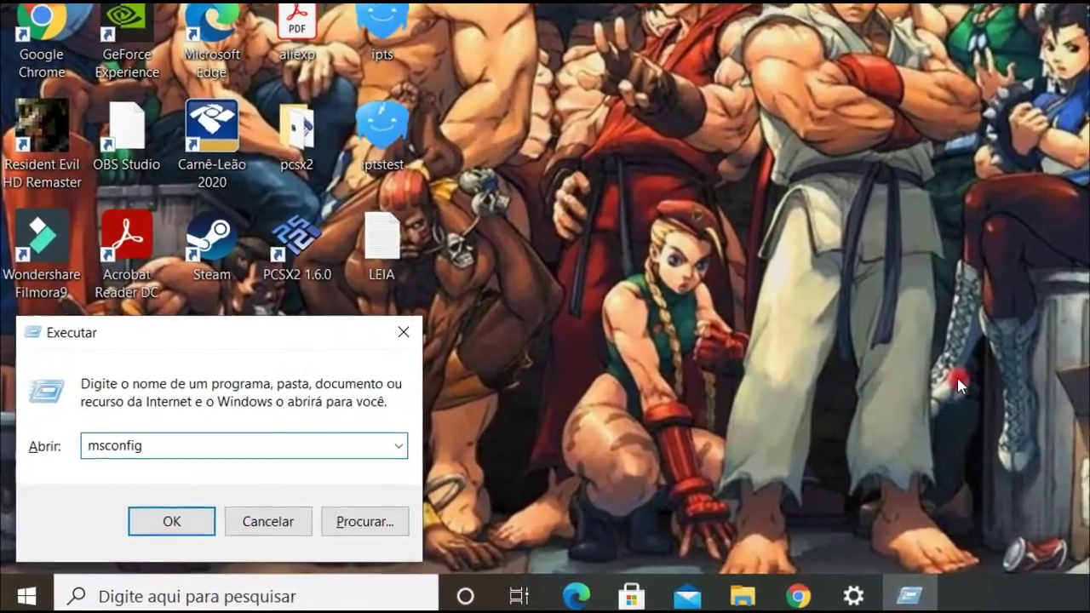
key("Return")
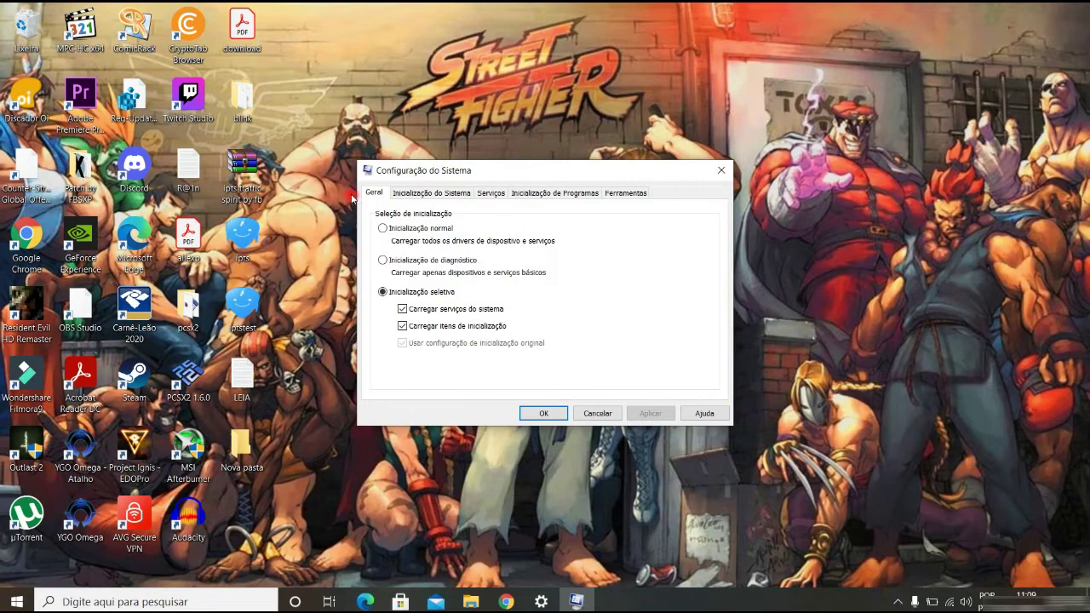
left_click(493, 195)
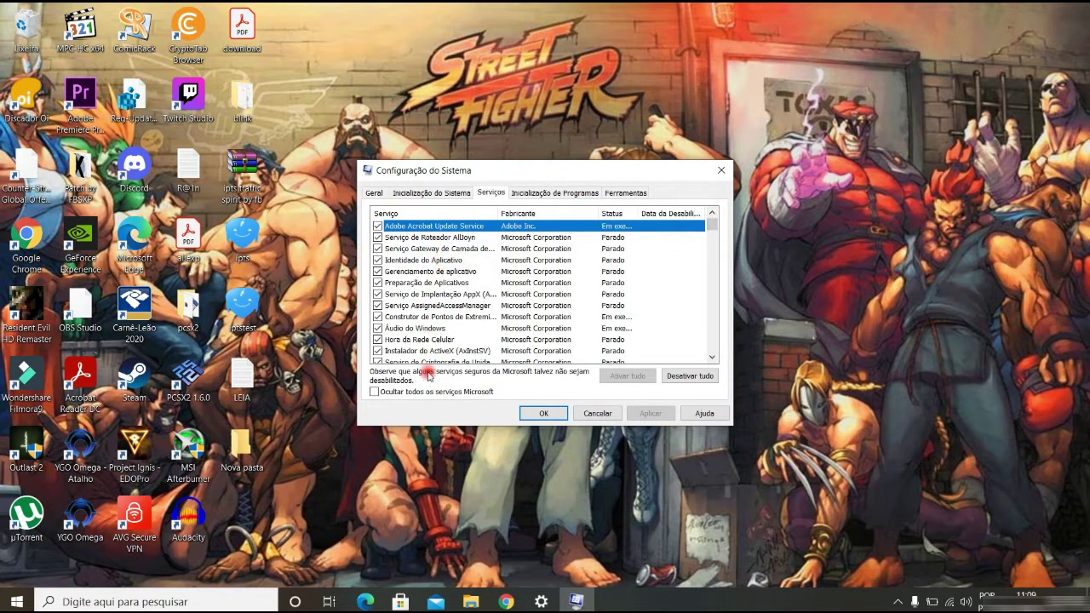
Step: Disable Adobe Acrobat Update Service and, near the list's end, the user data access, user data storage, UDK user and PrintWorkflow services
mouse_move(710, 230)
left_mouse_down()
mouse_move(708, 316)
mouse_move(718, 223)
left_mouse_up()
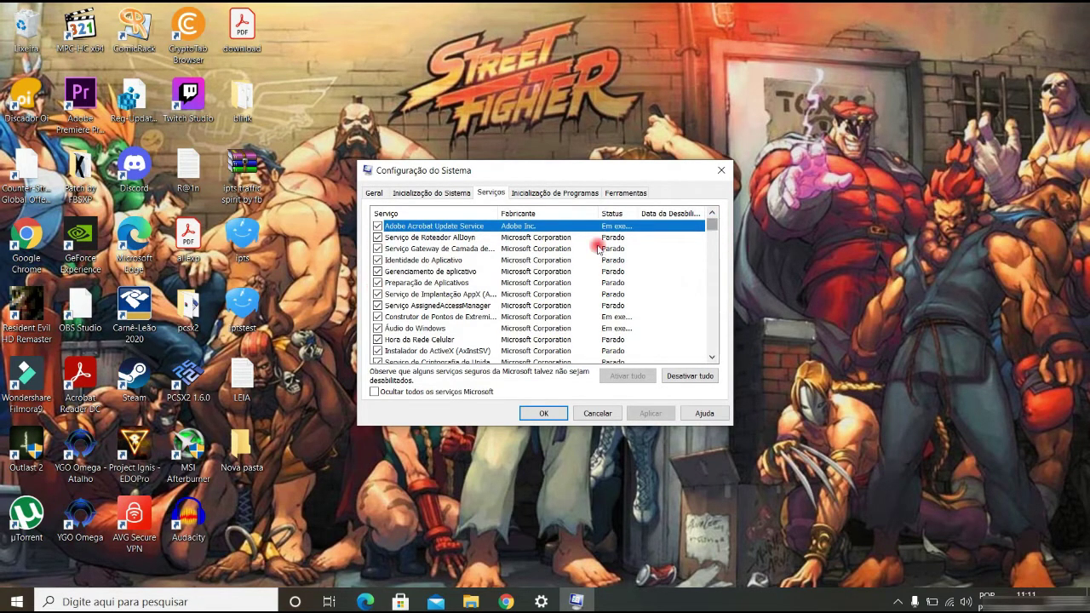
left_click(378, 226)
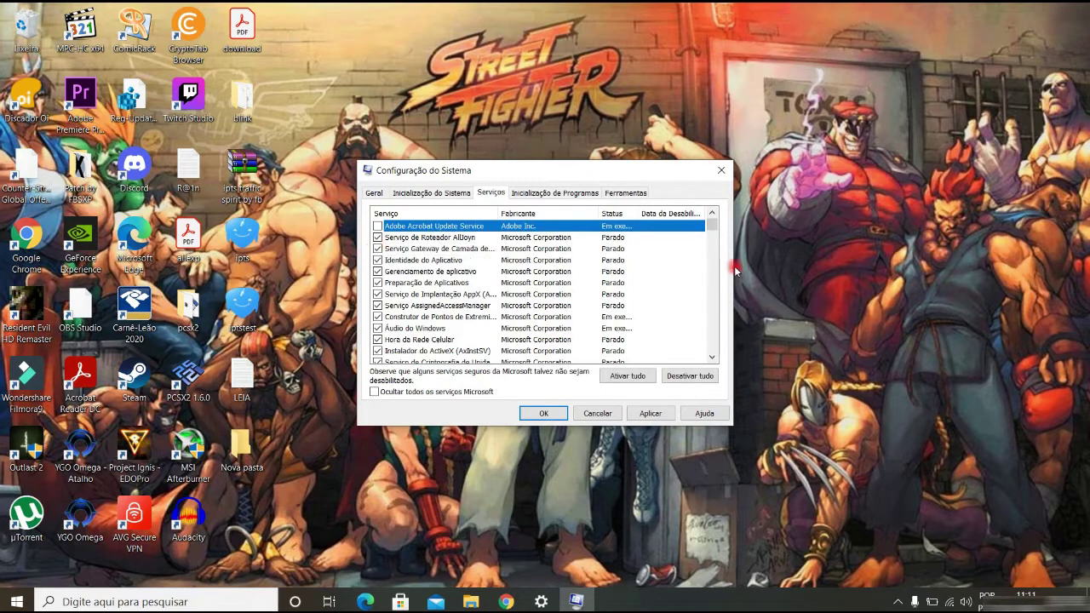
left_click_drag(712, 226, 707, 365)
left_click(377, 341)
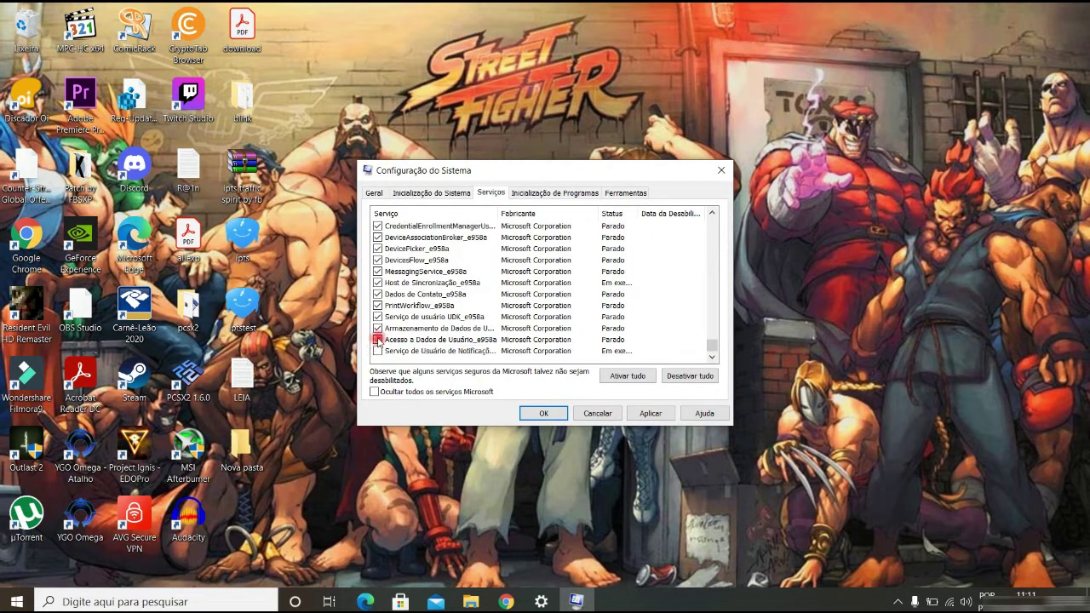
left_click(377, 328)
left_click(377, 316)
left_click(377, 305)
Step: Disable the Xbox accessory management, Xbox Live network and Xbox Live game save services, plus the GameDVR, user support and CaptureService entries
scroll(703, 345, "up", 4)
left_click(377, 247)
left_click(378, 260)
left_click(377, 271)
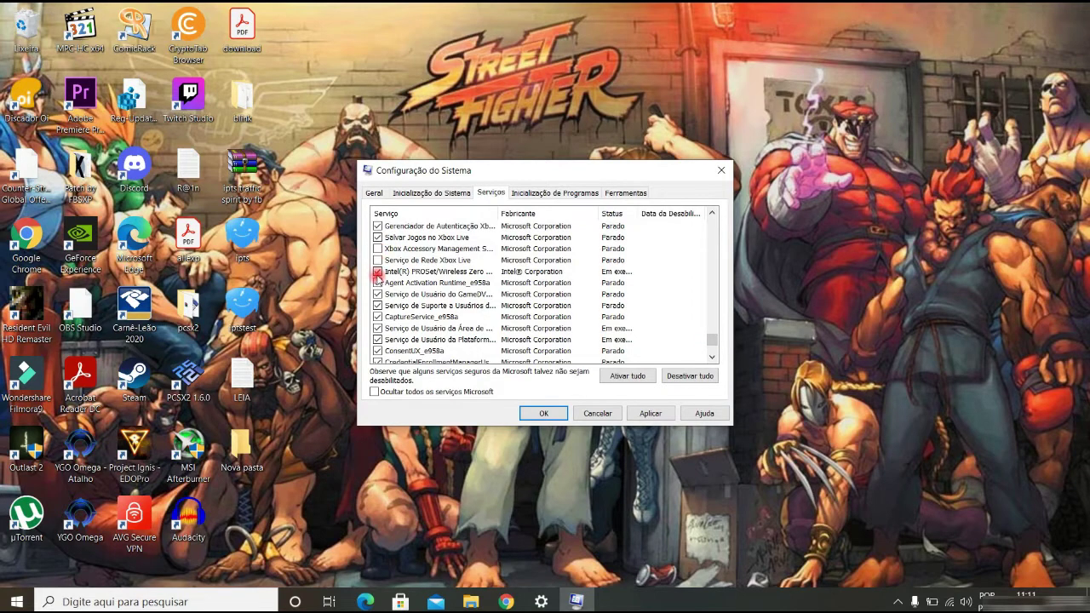
left_click(377, 294)
left_click(377, 305)
left_click(377, 317)
left_click(377, 237)
Step: Disable Windows Update, Windows Search, the "Configuração Automática de W..." service and the system notification service, and apply the service changes
scroll(711, 223, "up", 2)
left_click(378, 260)
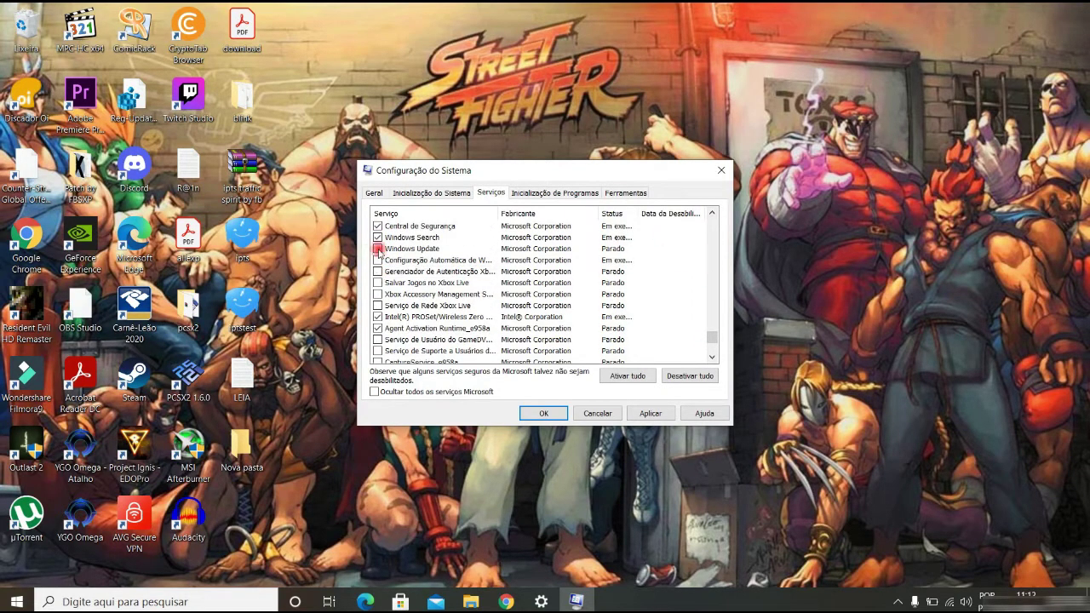
left_click(378, 248)
left_click(377, 237)
left_click(712, 213)
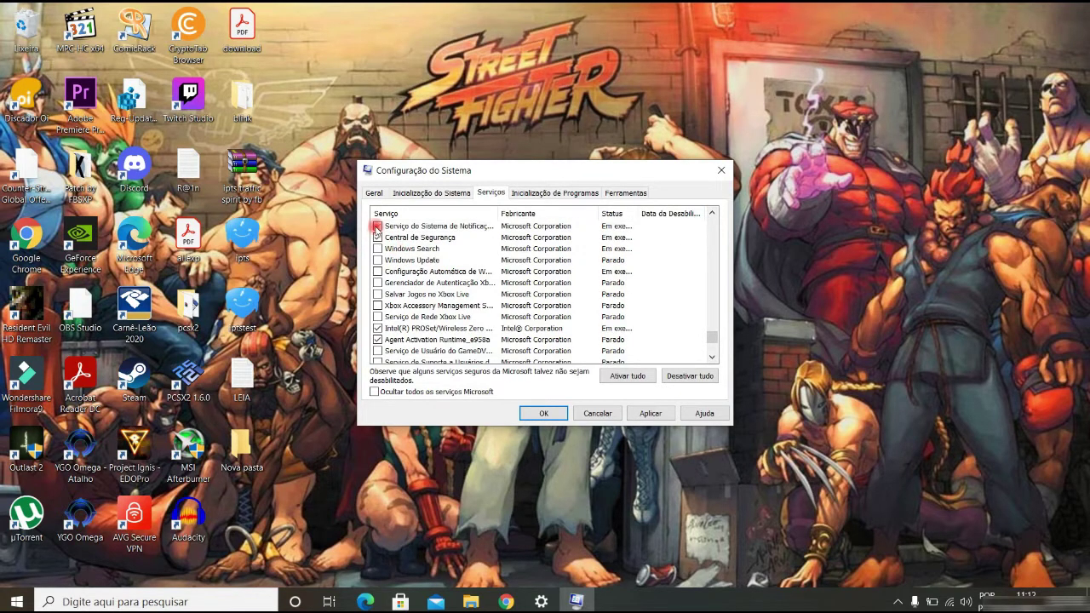
left_click(377, 226)
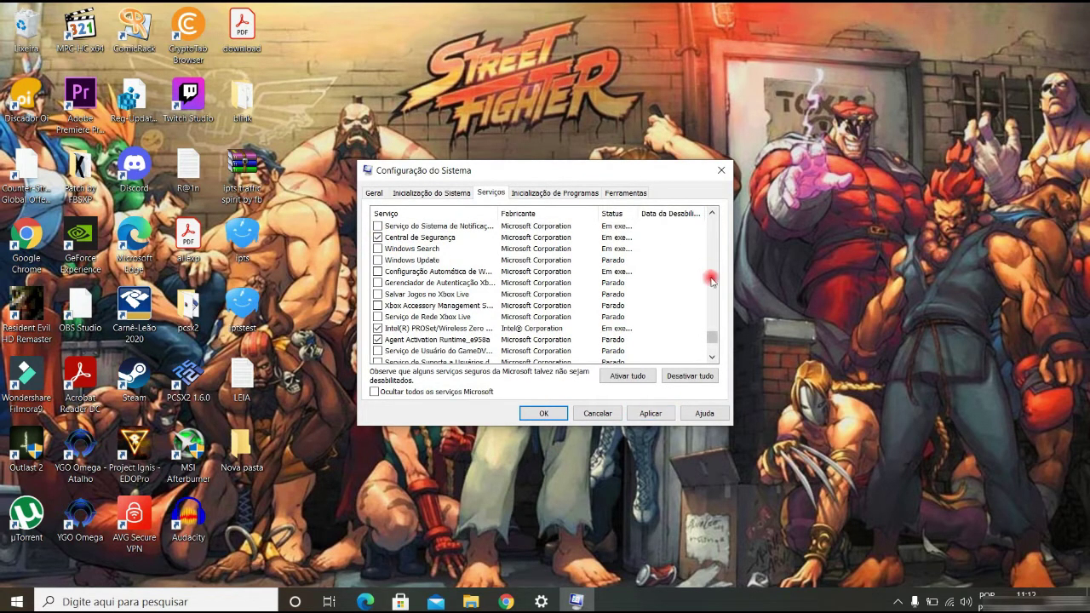
left_click(650, 413)
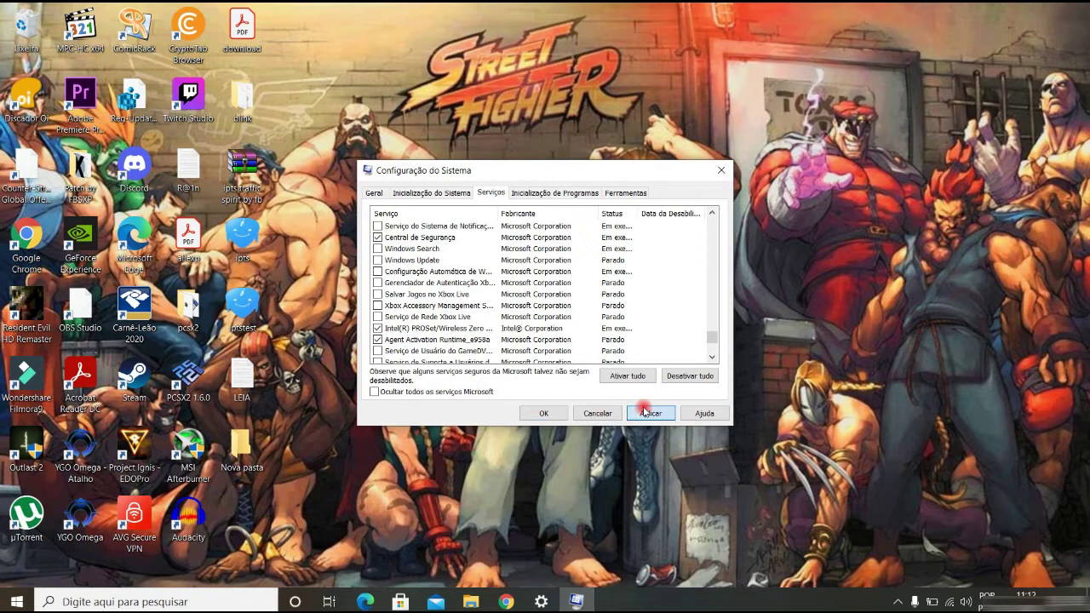
left_click(647, 413)
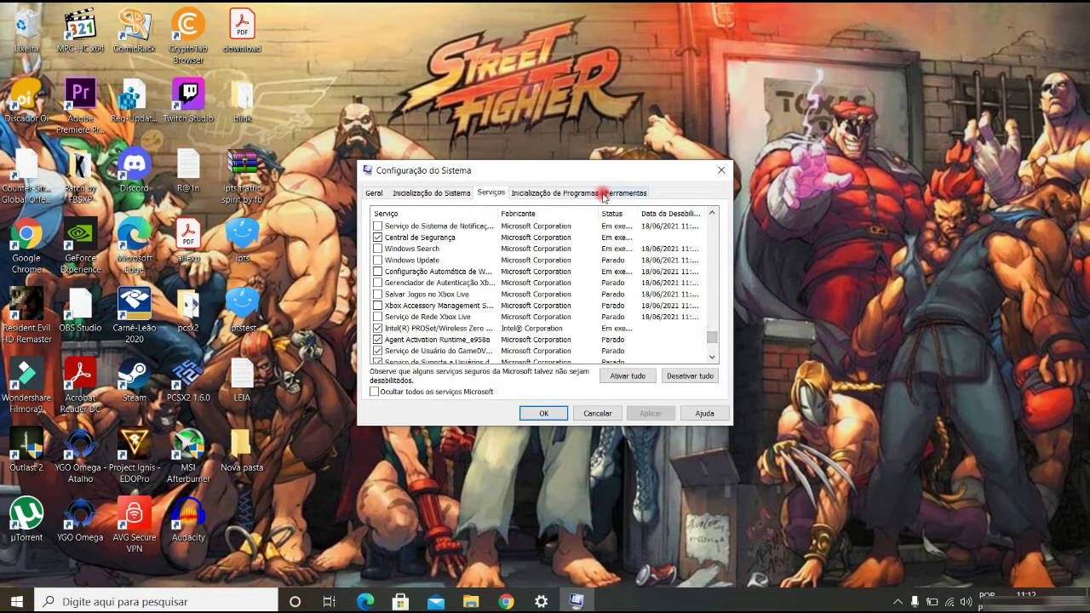
Step: Open the startup programs list in Task Manager and disable AVG SecureVPN at startup
left_click(540, 197)
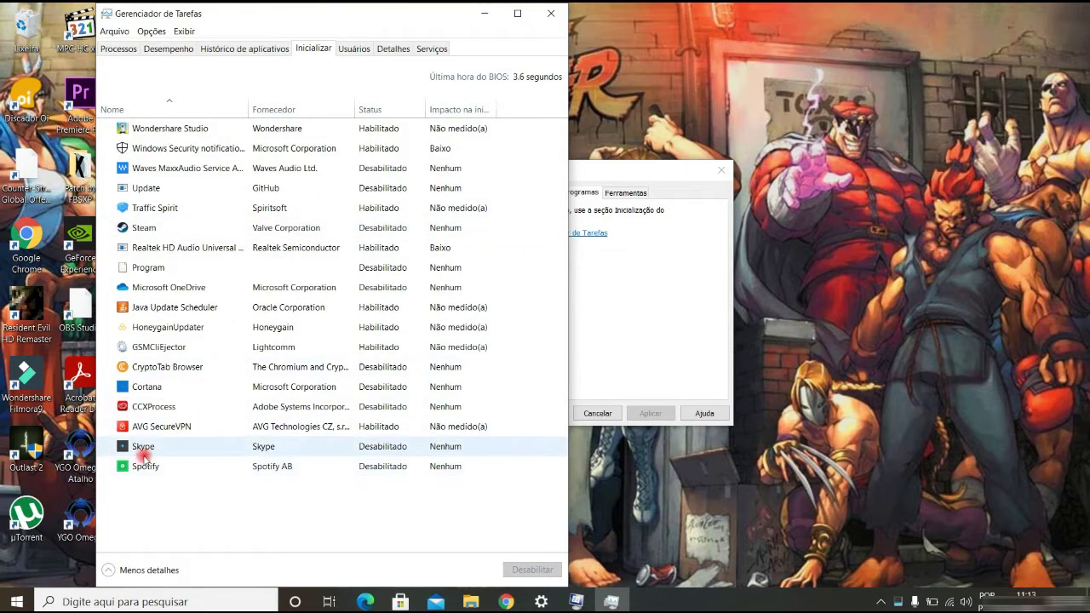
left_click(254, 428)
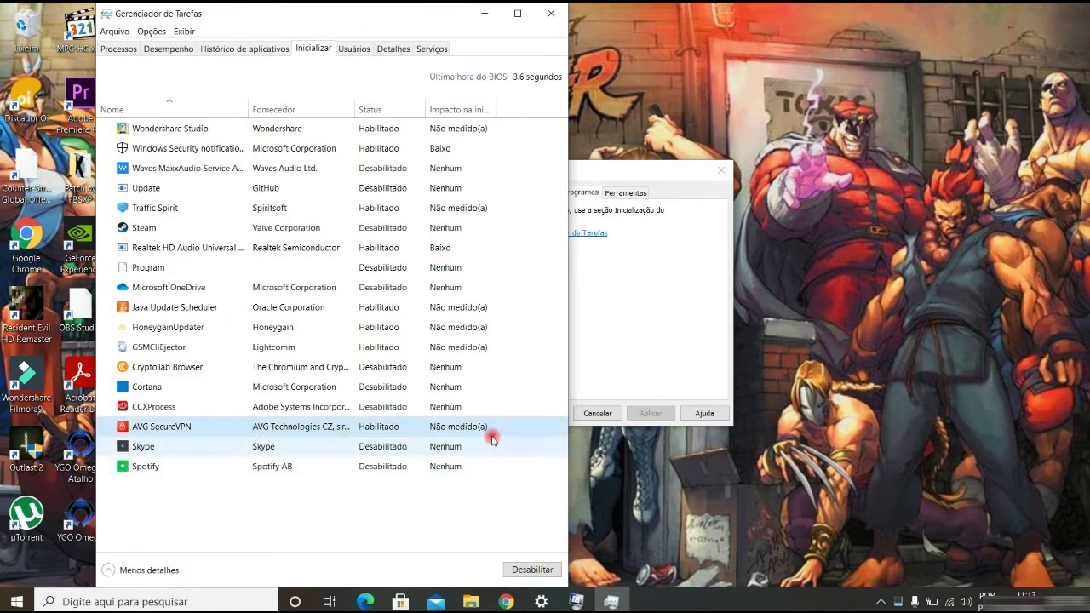
left_click(525, 571)
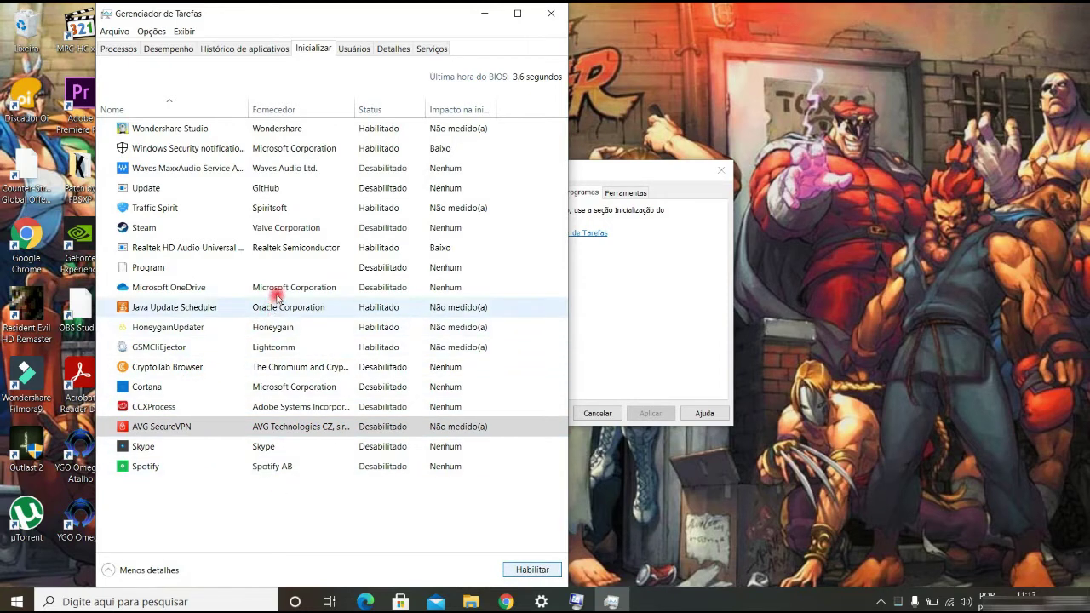
Step: Disable Traffic Spirit from starting with Windows
left_click(312, 229)
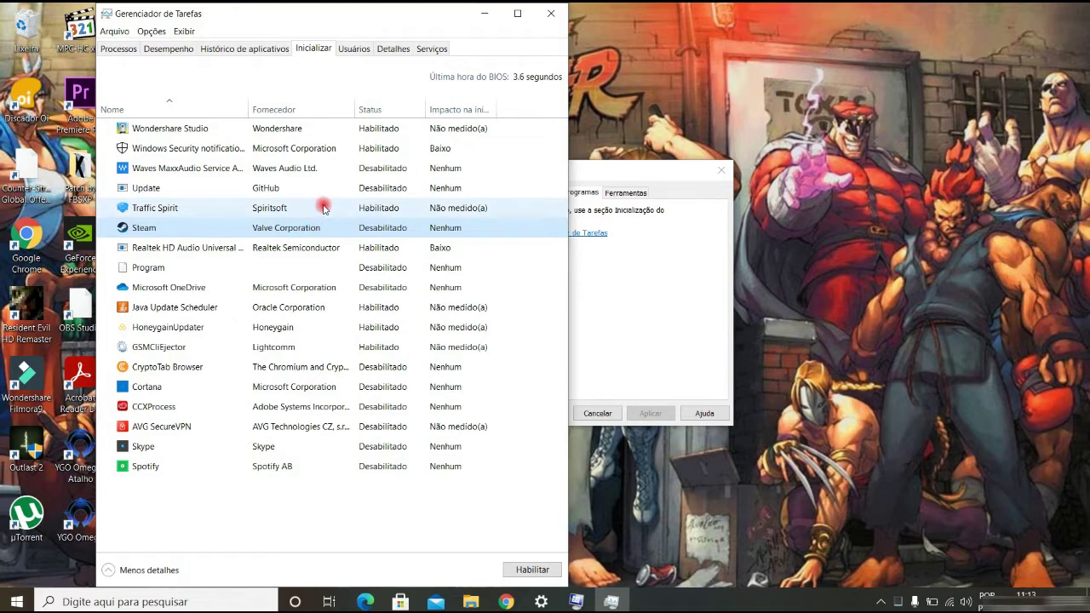
left_click(326, 209)
left_click(529, 570)
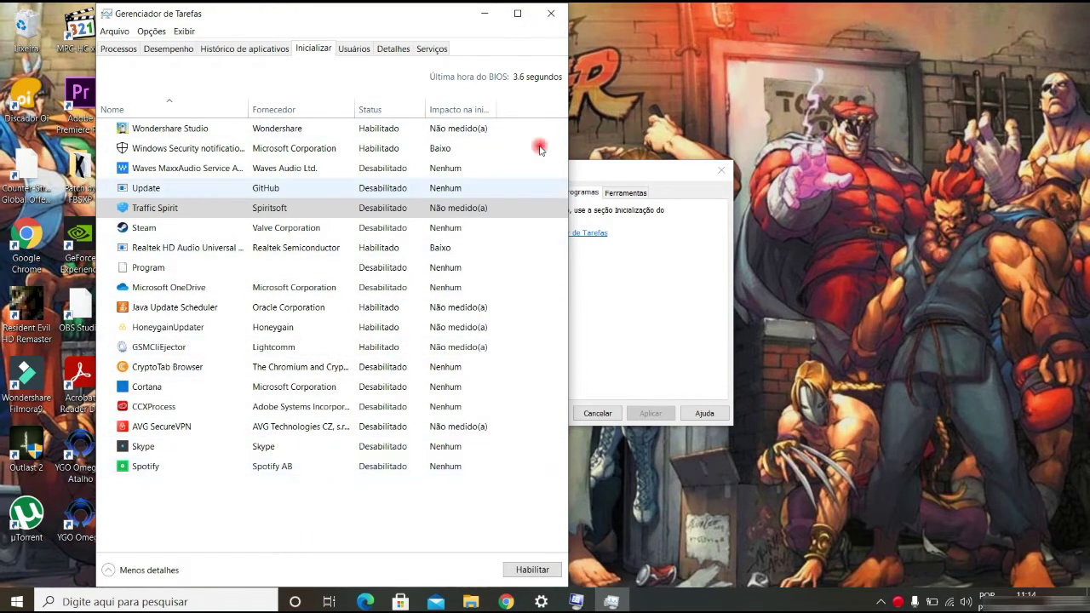
Step: Close Task Manager and confirm System Configuration, exiting without restarting the computer
left_click(551, 13)
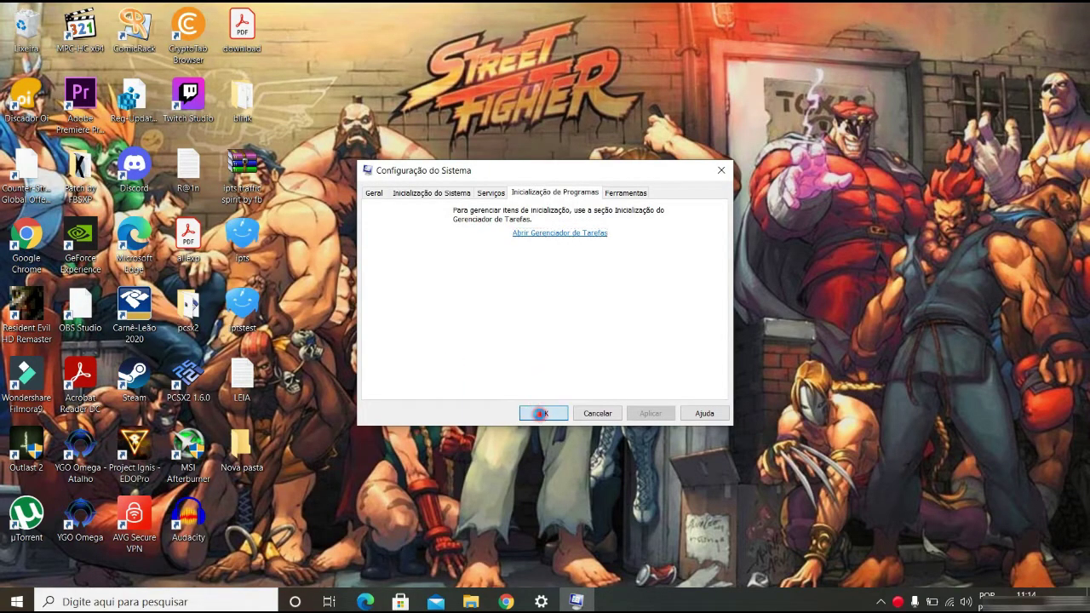
left_click(538, 415)
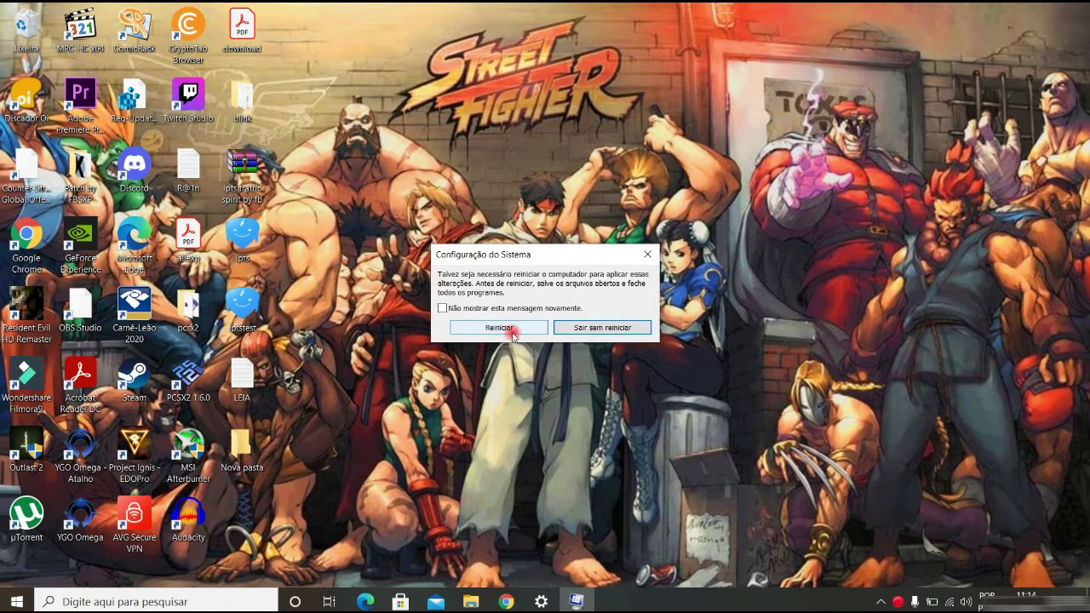
left_click(608, 328)
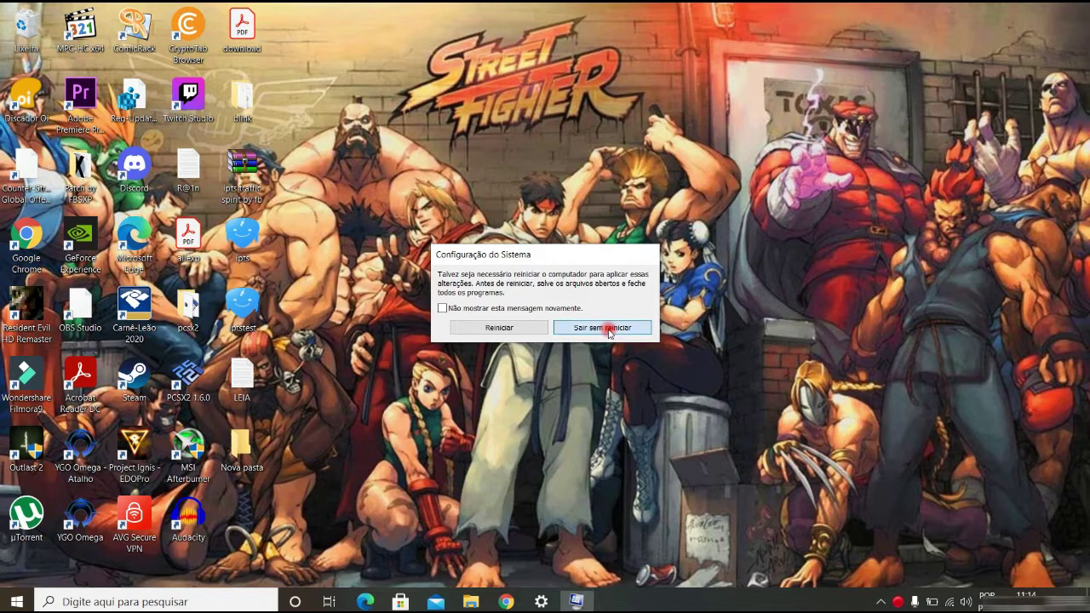
left_click(608, 330)
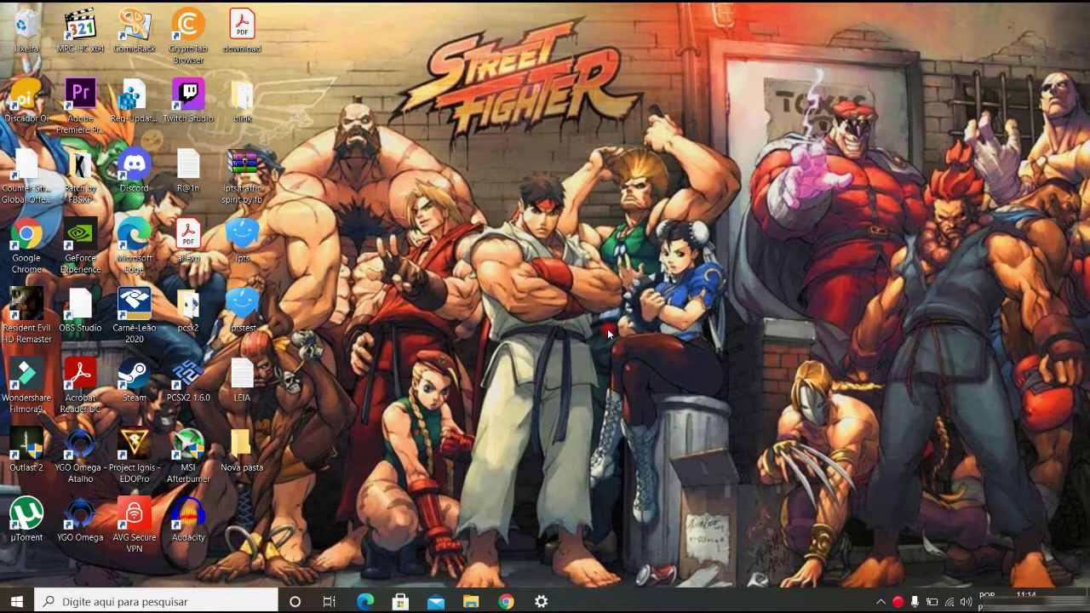